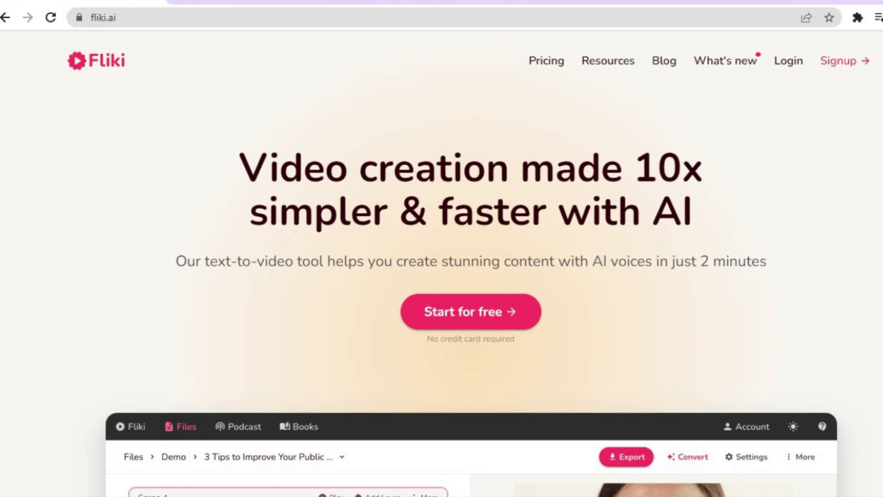
Step: Go to the list of files in the Fliki app
{"action": "scroll", "coordinate": [467, 264], "scroll_direction": "down", "scroll_amount": 3}
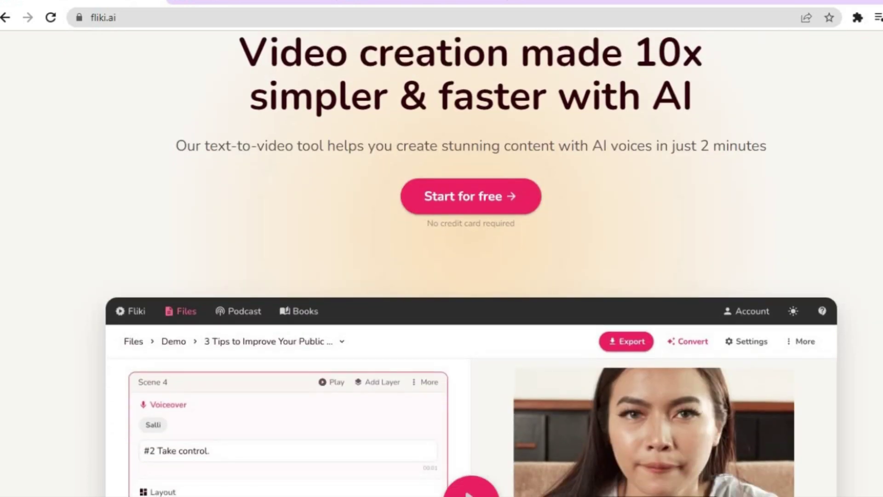
{"action": "scroll", "coordinate": [468, 263], "scroll_direction": "down", "scroll_amount": 6}
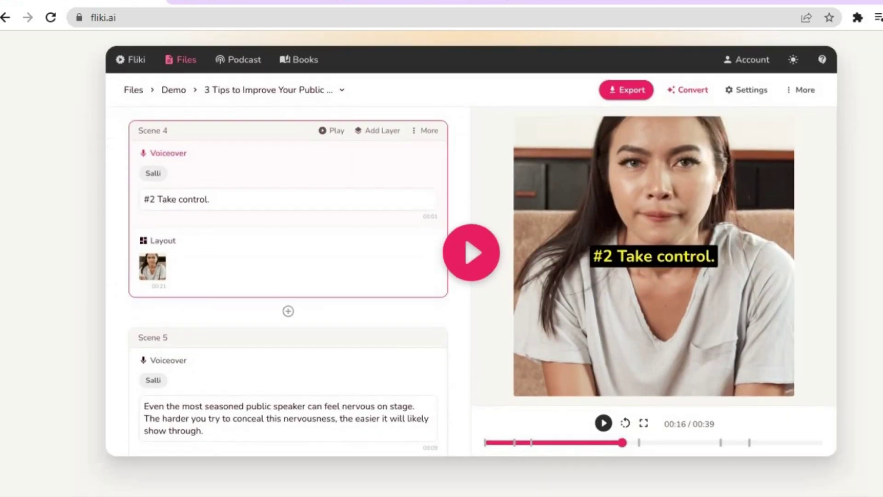
{"action": "scroll", "coordinate": [468, 263], "scroll_direction": "down", "scroll_amount": 4}
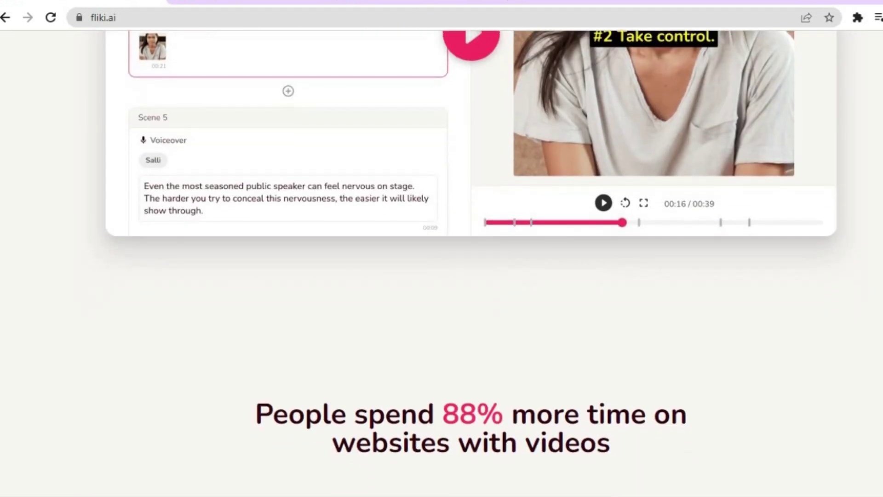
{"action": "scroll", "coordinate": [468, 263], "scroll_direction": "down", "scroll_amount": 1}
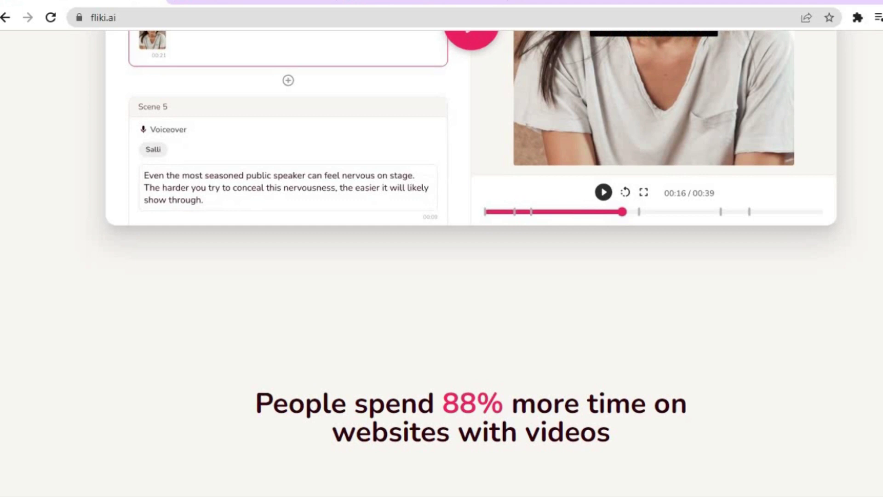
{"action": "scroll", "coordinate": [468, 263], "scroll_direction": "up", "scroll_amount": 13}
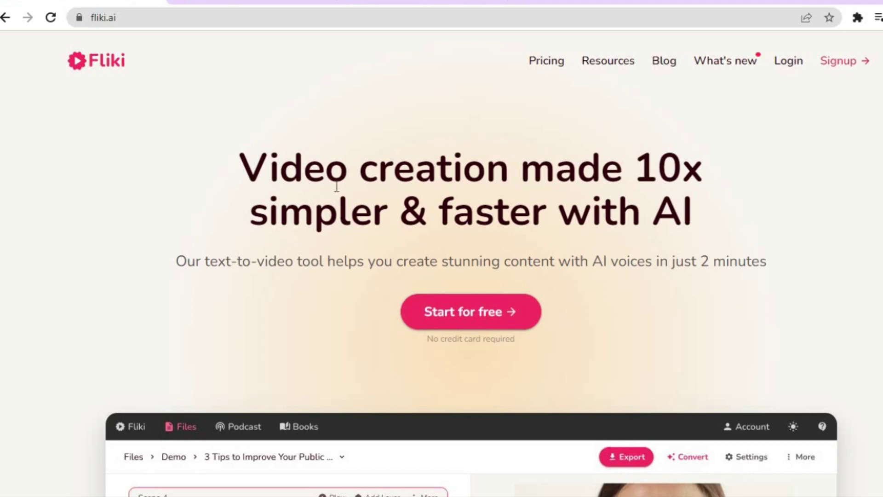
{"action": "left_click", "coordinate": [400, 3]}
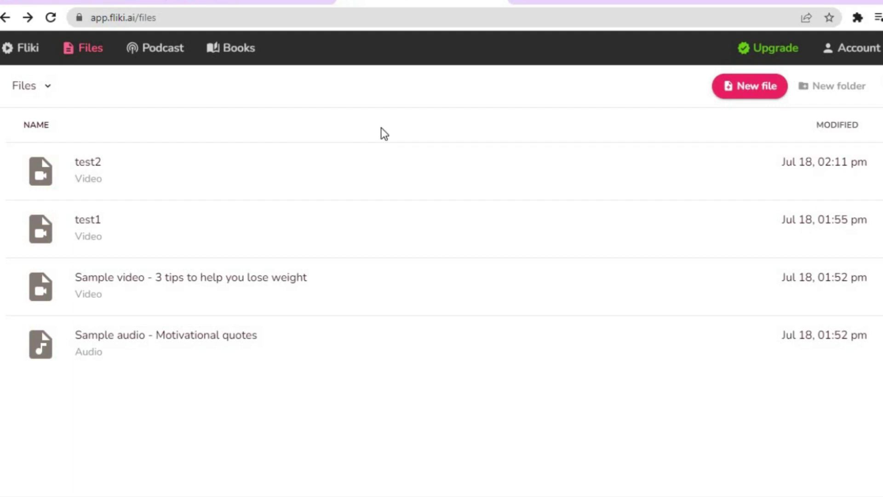
Step: Create a new English video file named 'example' and open it in the editor
{"action": "left_click", "coordinate": [738, 88]}
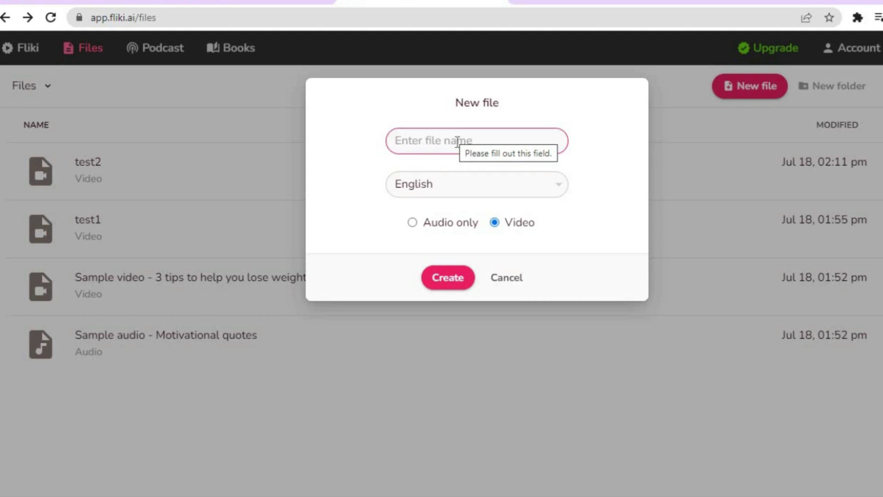
{"action": "type", "text": "example"}
{"action": "left_click", "coordinate": [434, 276]}
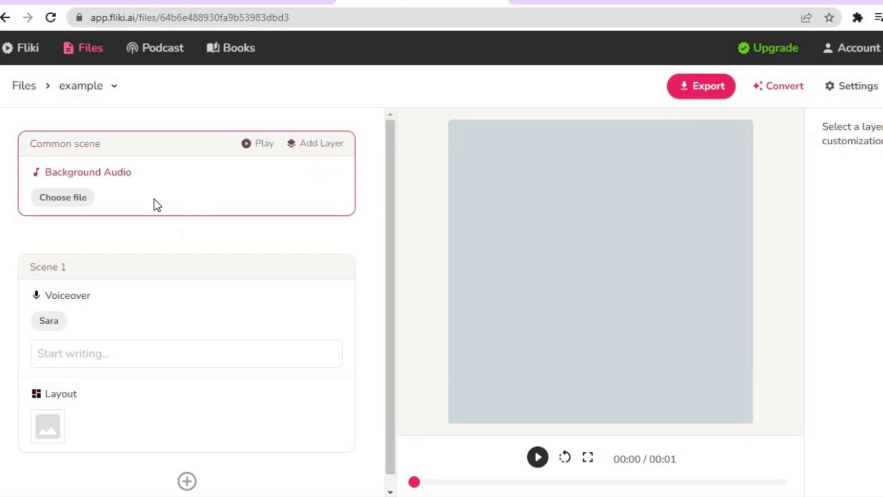
Step: Set the common scene's background audio to the stock track White Fire (01:35)
{"action": "left_click", "coordinate": [67, 200]}
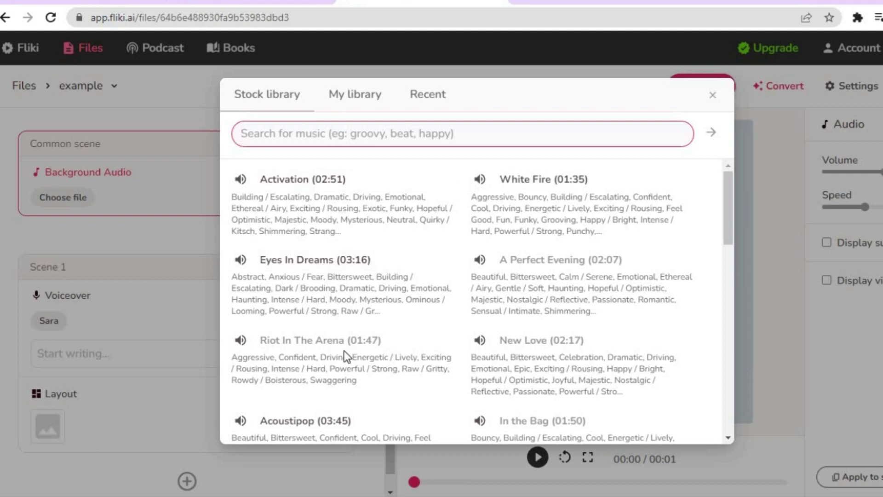
{"action": "mouse_move", "coordinate": [344, 351]}
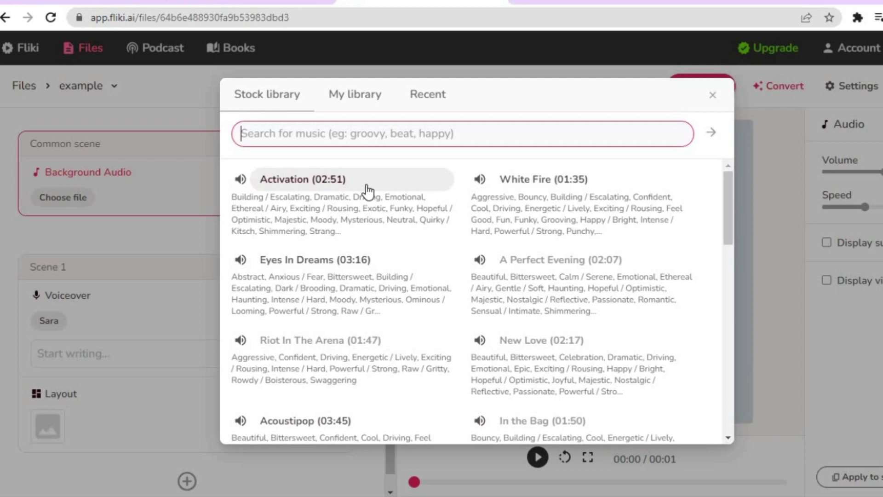
{"action": "left_click", "coordinate": [527, 182]}
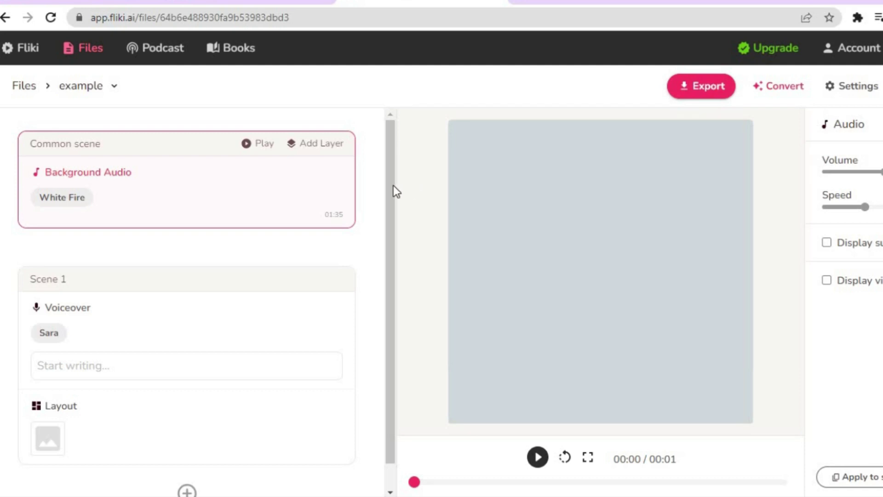
Step: Choose the Canadian-dialect voice Liam for Scene 1, then view the pricing plans page
{"action": "scroll", "coordinate": [387, 260], "scroll_direction": "down", "scroll_amount": 1}
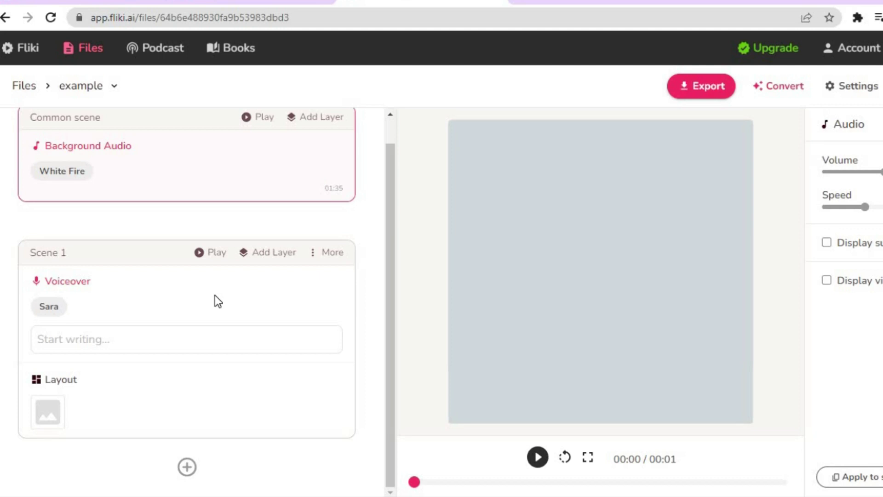
{"action": "left_click", "coordinate": [49, 305]}
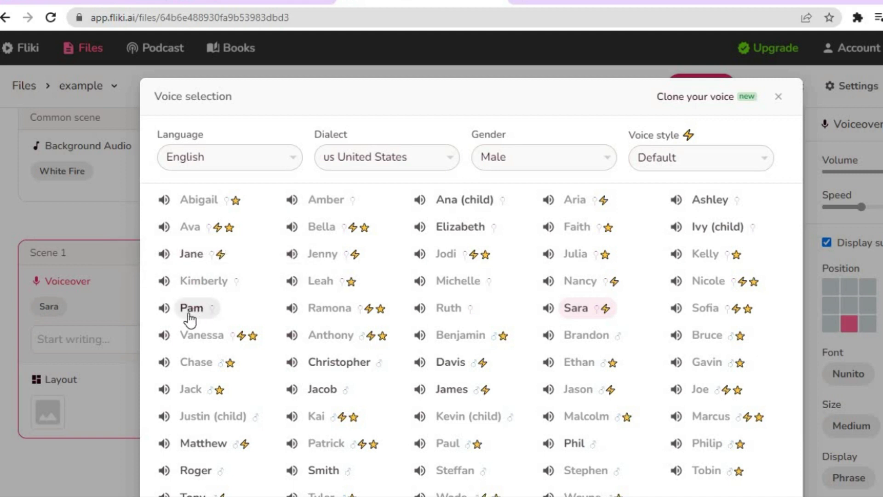
{"action": "left_click", "coordinate": [407, 156]}
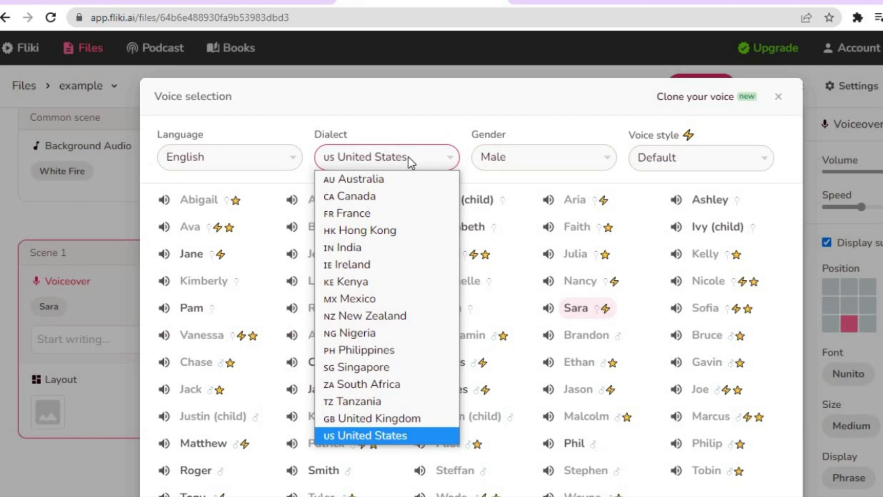
{"action": "left_click", "coordinate": [390, 192]}
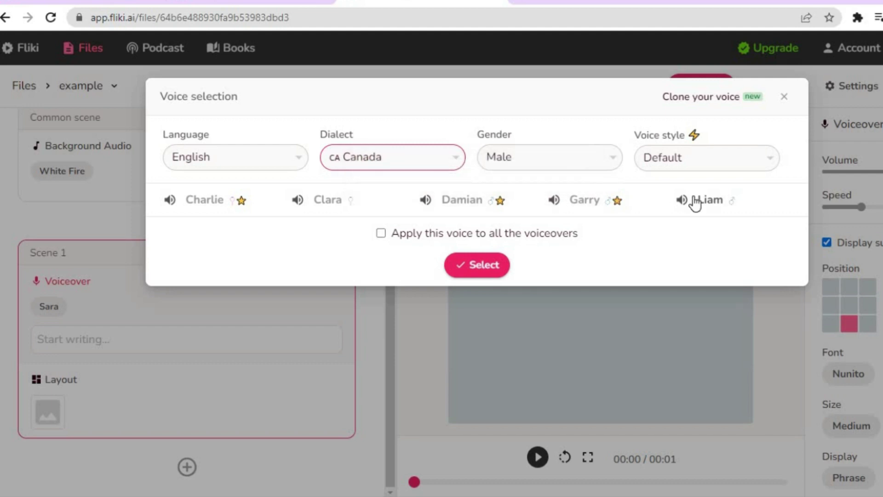
{"action": "left_click", "coordinate": [696, 204]}
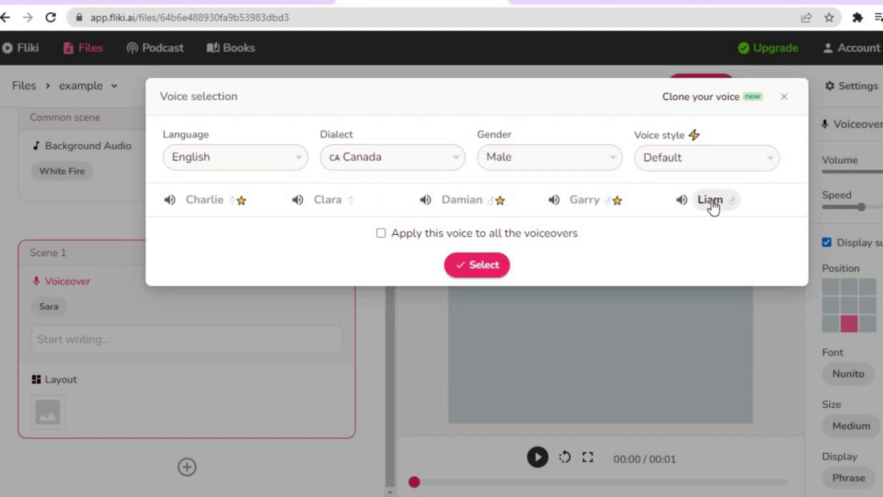
{"action": "left_click", "coordinate": [244, 2]}
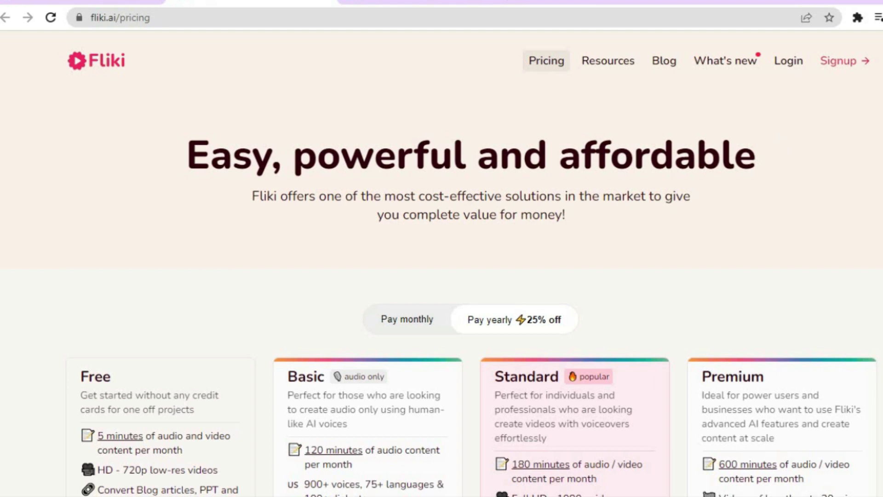
{"action": "scroll", "coordinate": [441, 248], "scroll_direction": "down", "scroll_amount": 5}
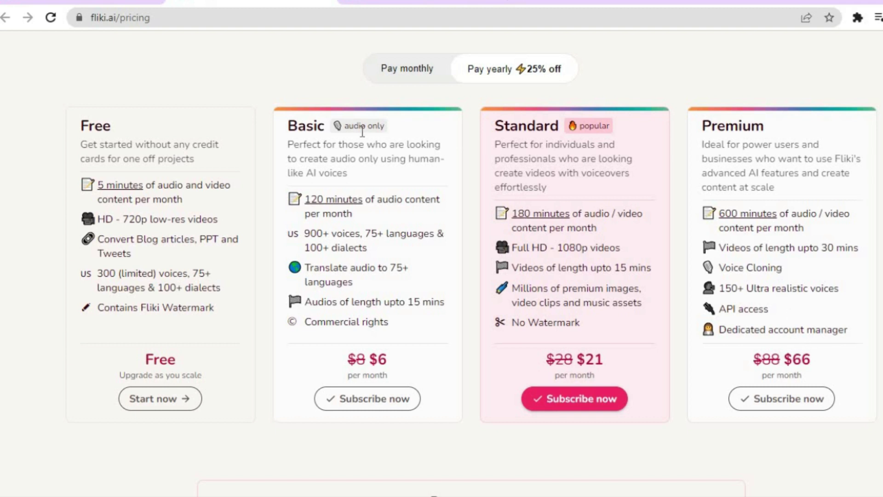
Step: Back in the editor, confirm Liam as Scene 1's voice and open its media picker
{"action": "left_click", "coordinate": [399, 6]}
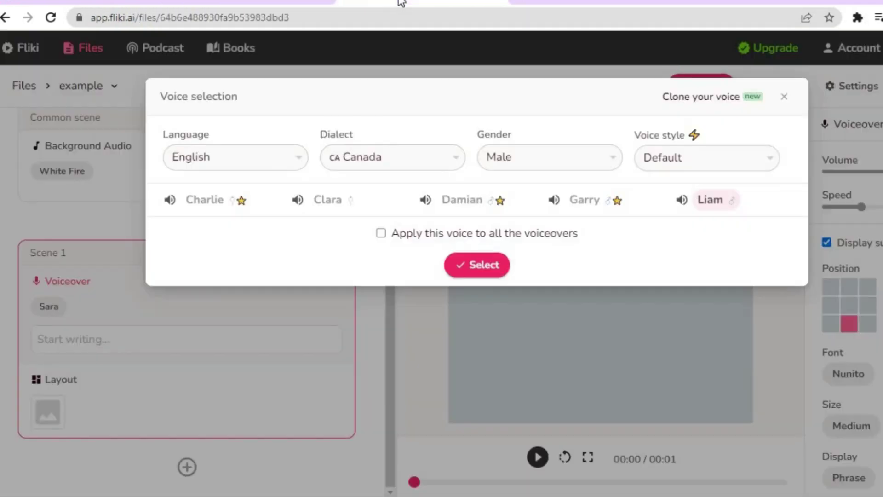
{"action": "left_click", "coordinate": [484, 270]}
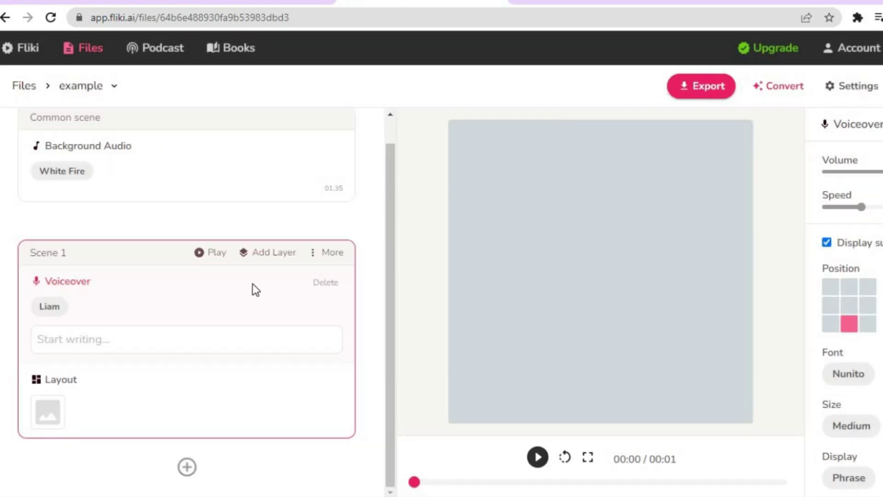
{"action": "left_click", "coordinate": [49, 408]}
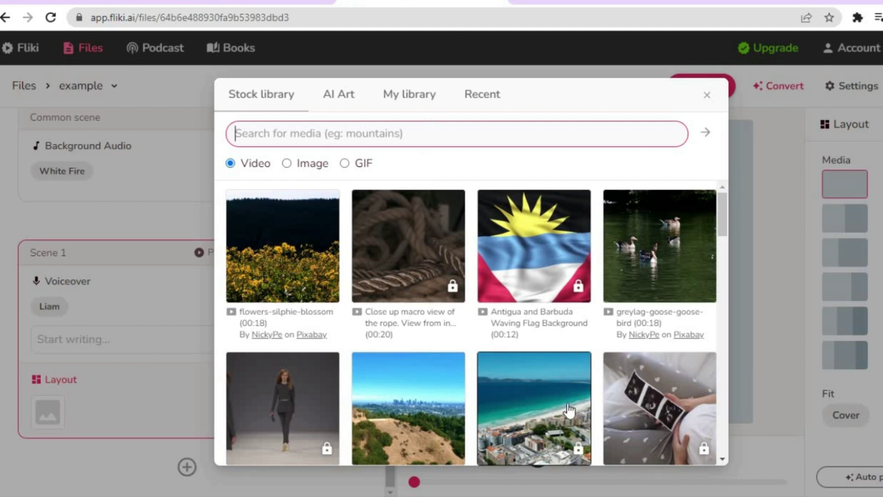
{"action": "left_click", "coordinate": [341, 95]}
{"action": "left_click", "coordinate": [382, 150]}
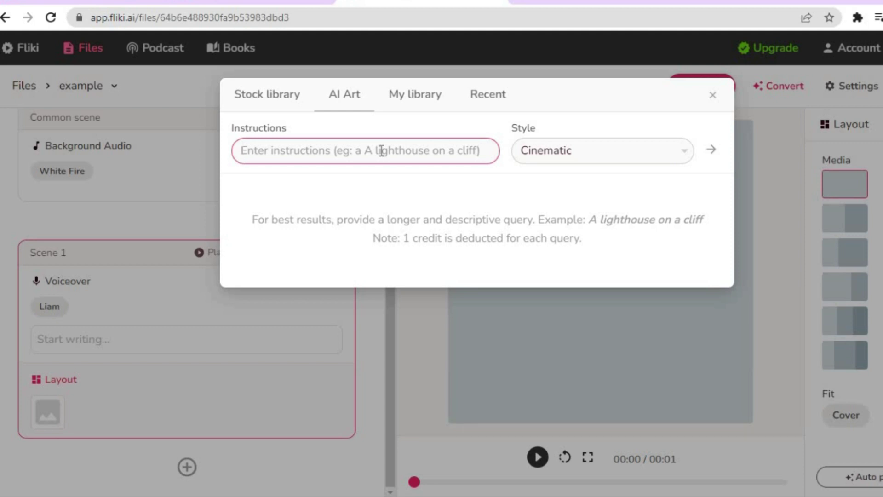
{"action": "type", "text": "a"}
{"action": "type", "text": "uck on "}
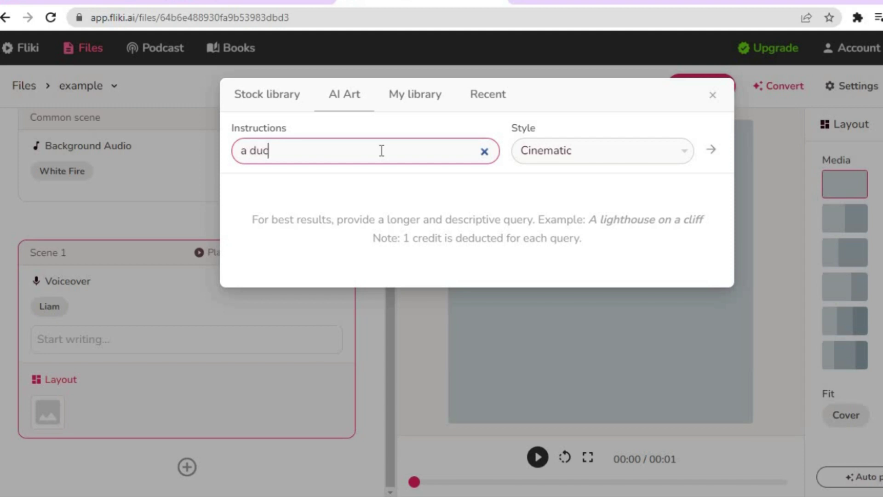
{"action": "type", "text": "water"}
{"action": "key", "text": "Return"}
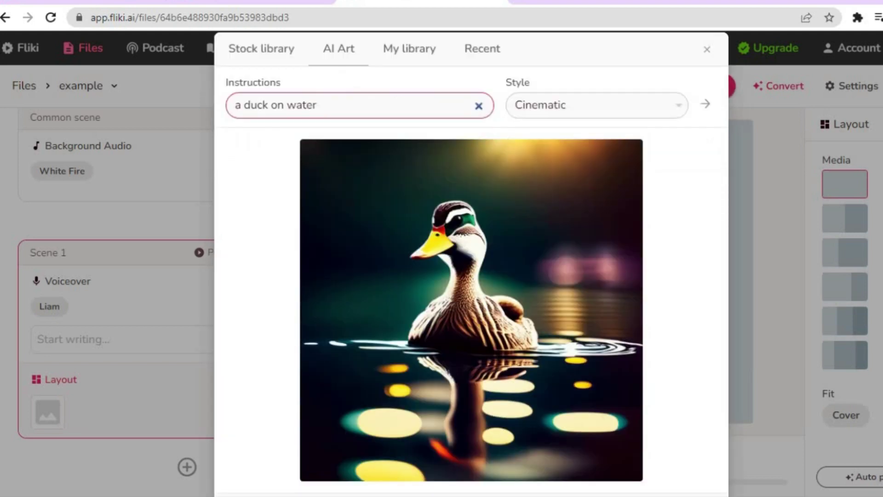
{"action": "scroll", "coordinate": [472, 295], "scroll_direction": "down", "scroll_amount": 3}
{"action": "left_click", "coordinate": [514, 318]}
{"action": "left_click", "coordinate": [433, 437]}
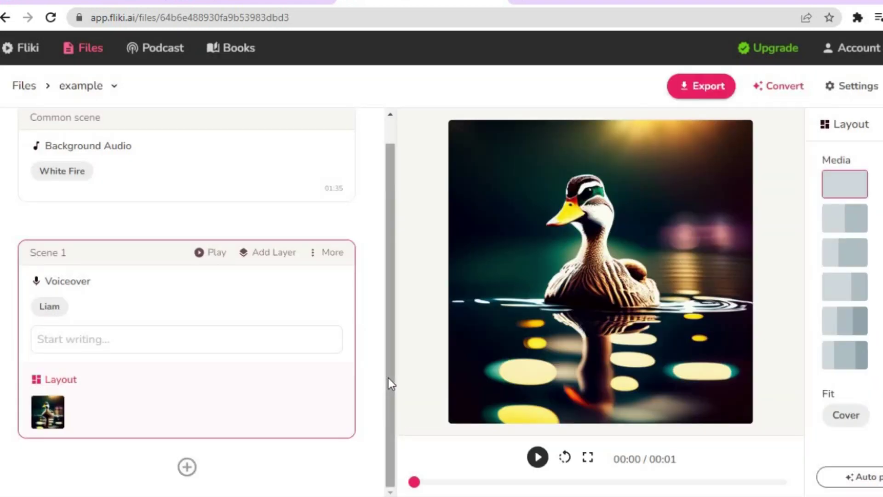
Step: Write 'hello how are you doing' as Scene 1's voiceover and play the scene
{"action": "left_click", "coordinate": [203, 336]}
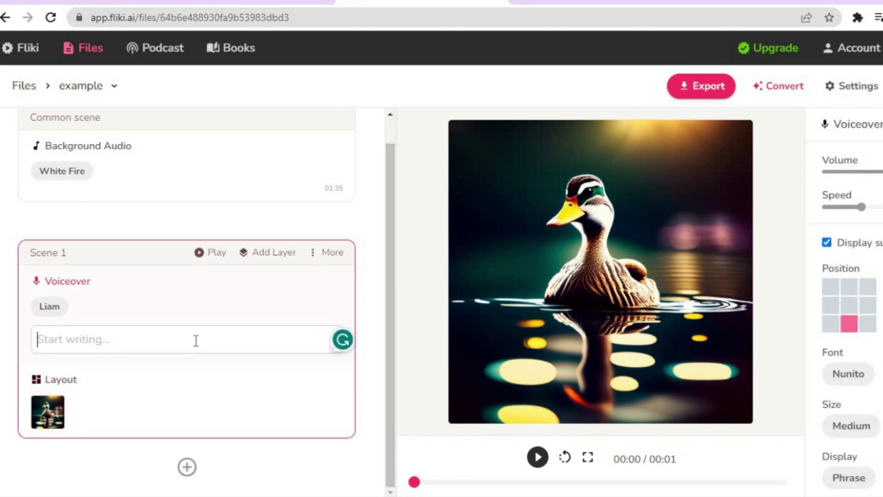
{"action": "type", "text": "hell"}
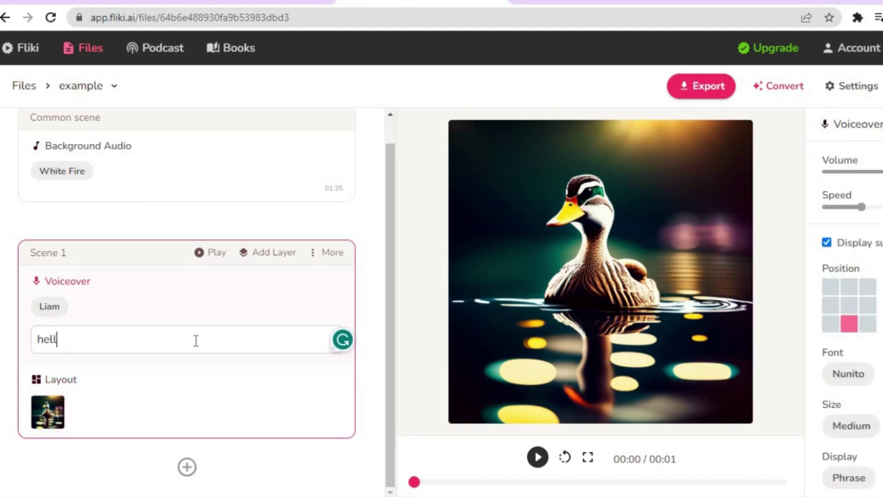
{"action": "type", "text": "o how are "}
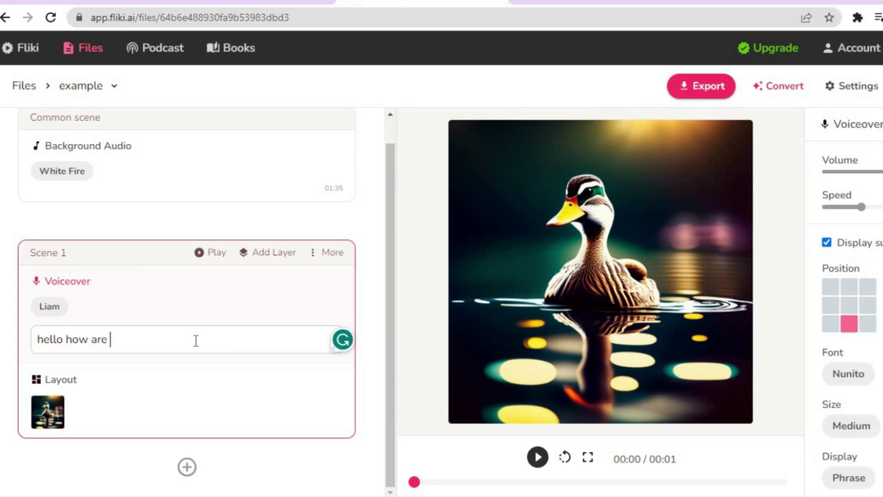
{"action": "type", "text": "you doing"}
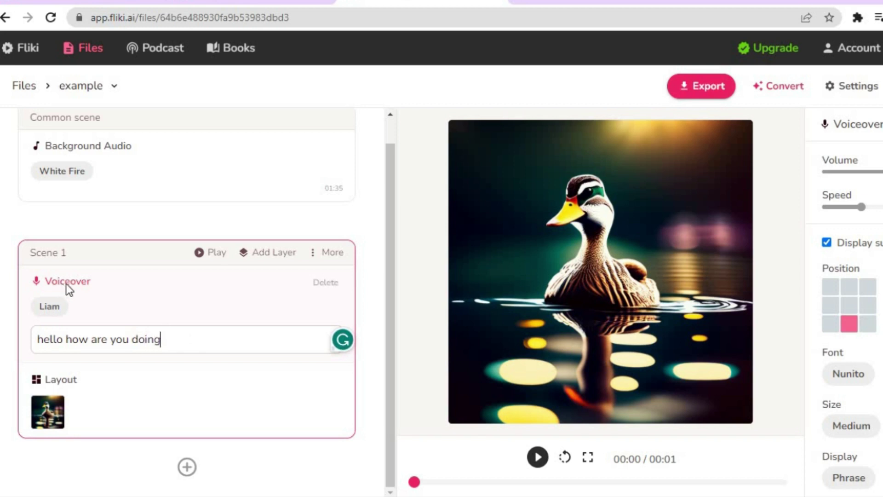
{"action": "left_click", "coordinate": [198, 256]}
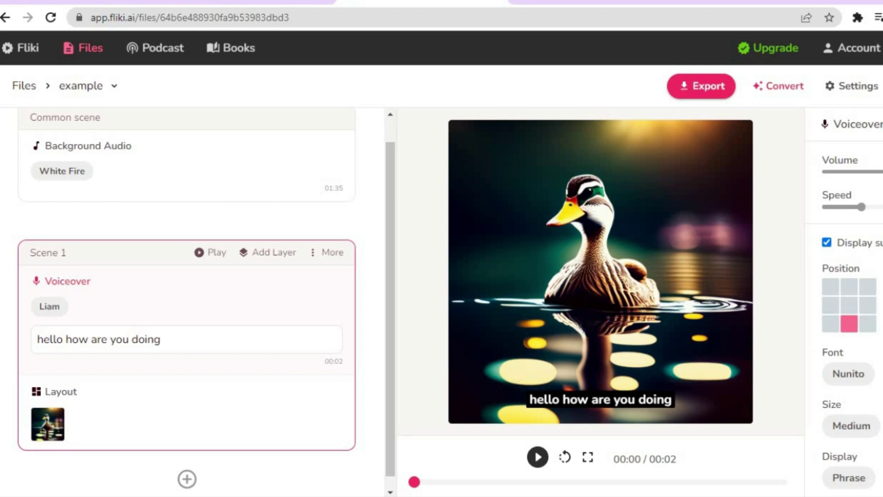
Step: Give the subtitles a red (225,33,33) background color
{"action": "left_click_drag", "start_coordinate": [837, 243], "coordinate": [860, 268]}
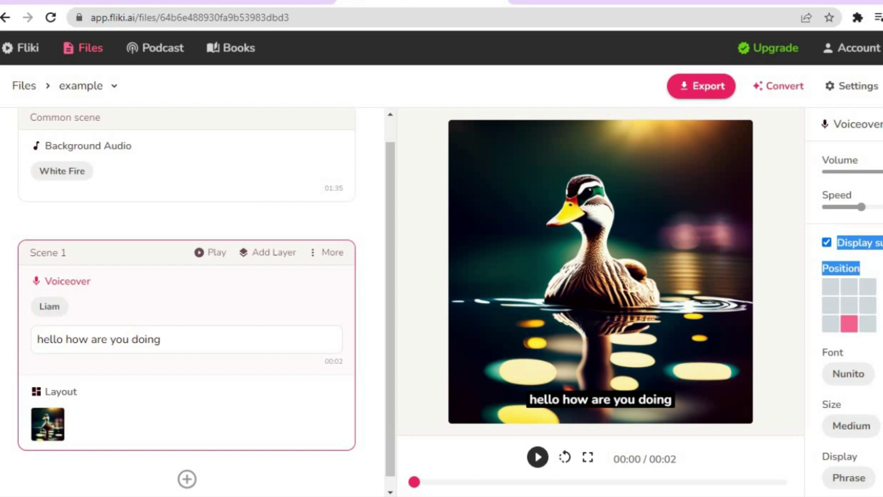
{"action": "scroll", "coordinate": [844, 298], "scroll_direction": "down", "scroll_amount": 5}
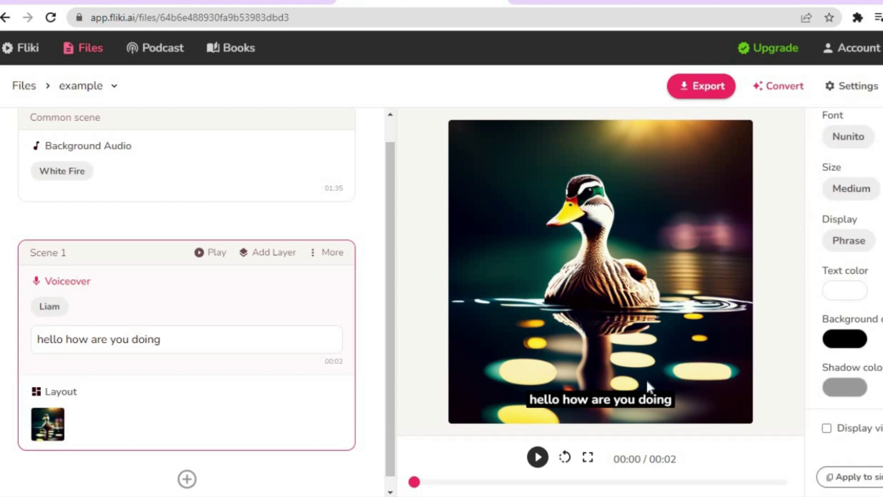
{"action": "left_click", "coordinate": [835, 342]}
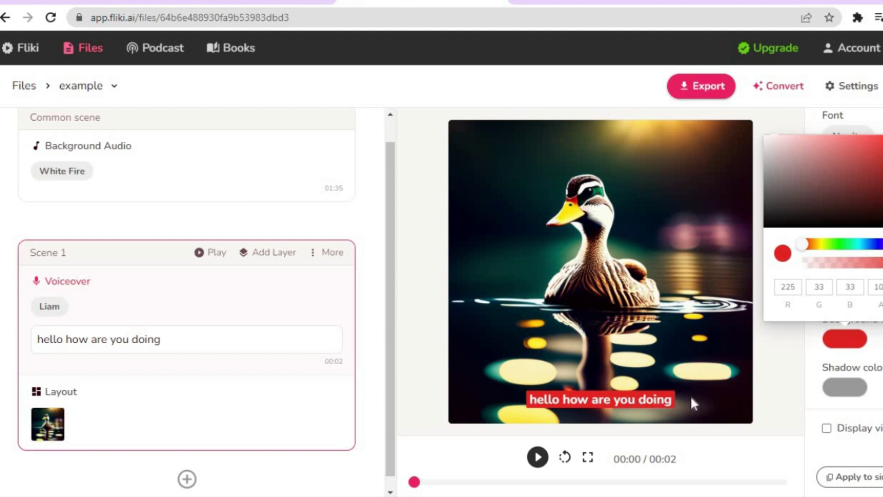
{"action": "key", "text": "Escape"}
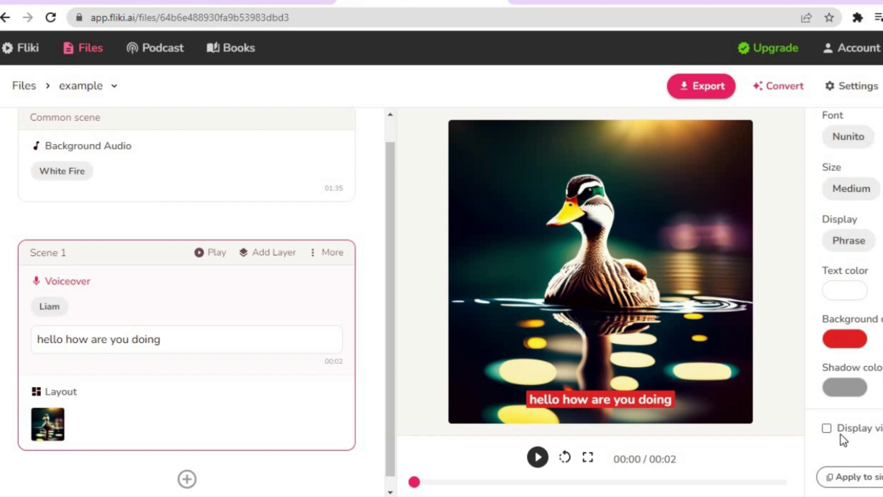
Step: Turn on the pink audio waveform visualizer and preview Scene 1
{"action": "left_click", "coordinate": [827, 429]}
{"action": "left_click", "coordinate": [198, 252]}
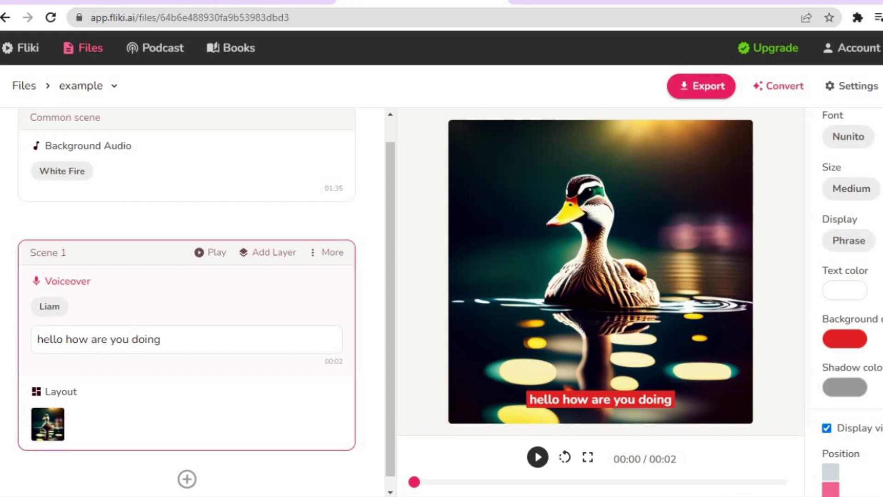
{"action": "triple_click", "coordinate": [850, 319]}
{"action": "scroll", "coordinate": [851, 299], "scroll_direction": "down", "scroll_amount": 4}
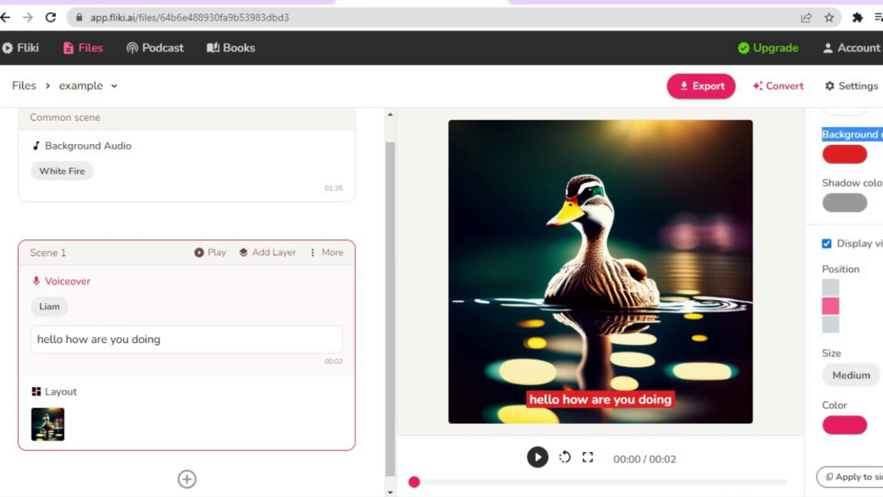
{"action": "scroll", "coordinate": [851, 299], "scroll_direction": "up", "scroll_amount": 5}
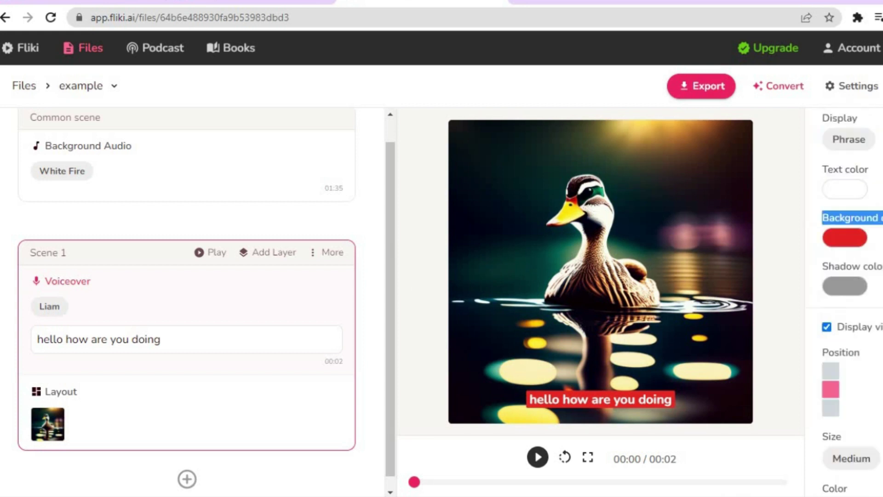
Step: Generate a short, Default-style video from the idea 'life in jamaica is beautiful'
{"action": "left_click", "coordinate": [776, 91]}
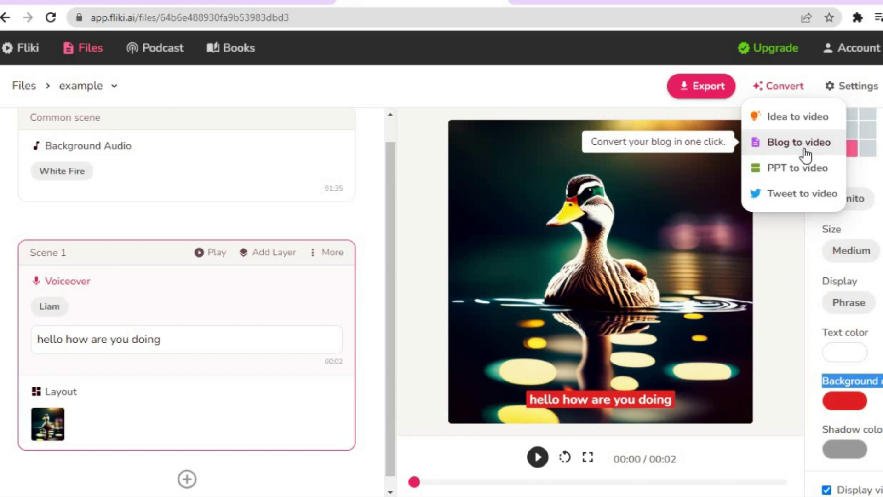
{"action": "left_click", "coordinate": [796, 118]}
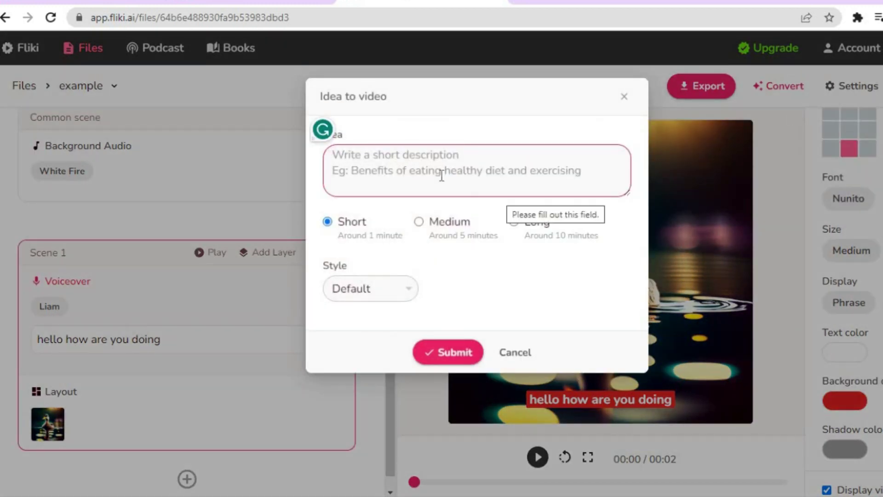
{"action": "left_click", "coordinate": [405, 162]}
{"action": "type", "text": "life in jamaica"}
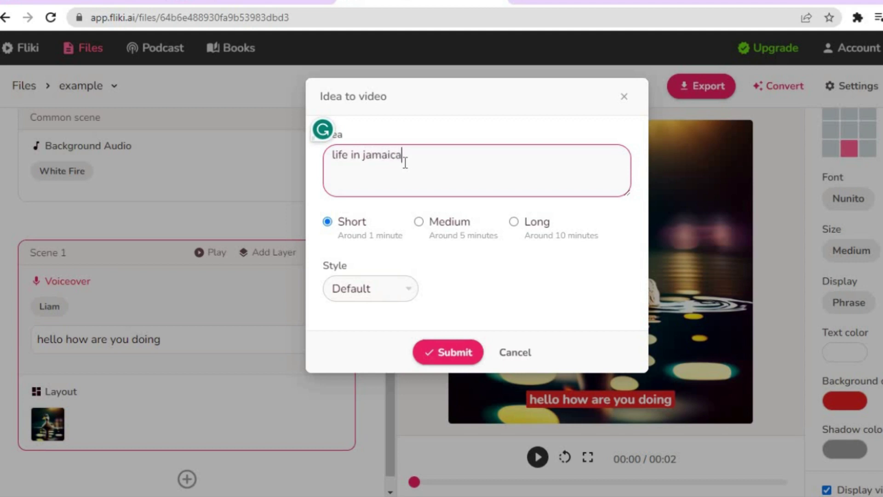
{"action": "type", "text": " is beautiful"}
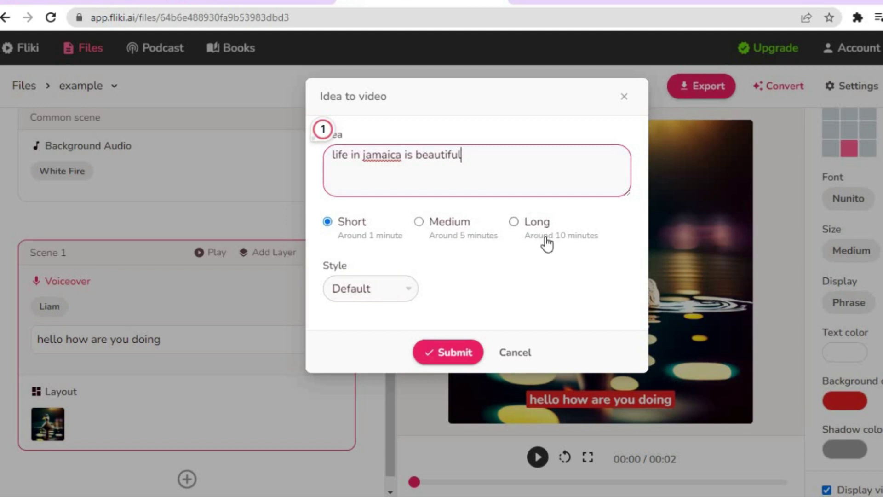
{"action": "left_click", "coordinate": [394, 291]}
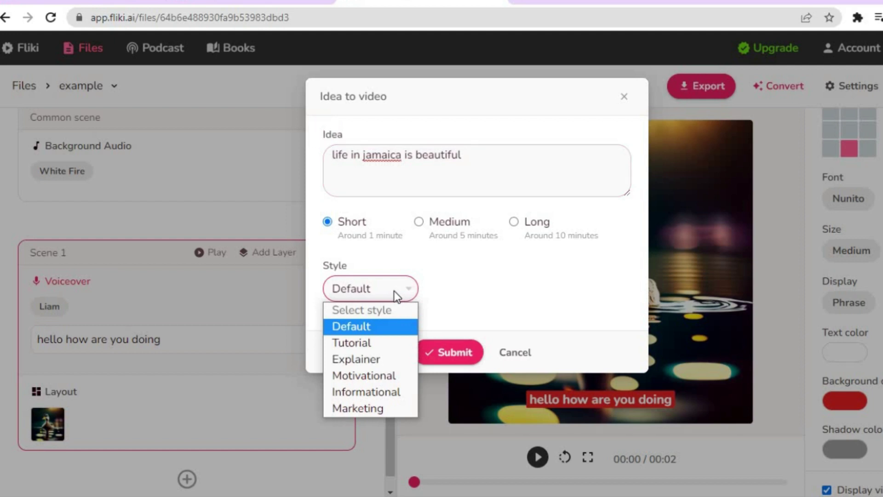
{"action": "left_click", "coordinate": [394, 291]}
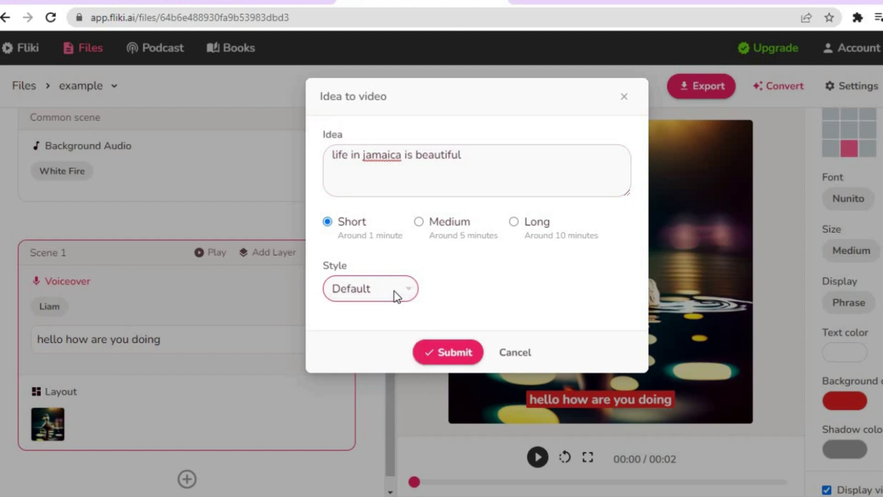
{"action": "left_click", "coordinate": [454, 359]}
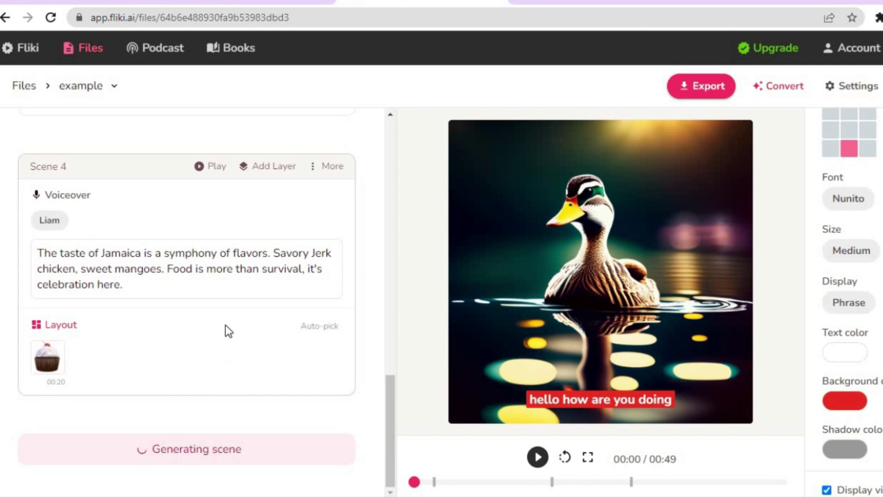
Step: Scroll the scene list back up to Scene 3's Jamaica postcard voiceover
{"action": "left_click_drag", "start_coordinate": [390, 390], "coordinate": [381, 312]}
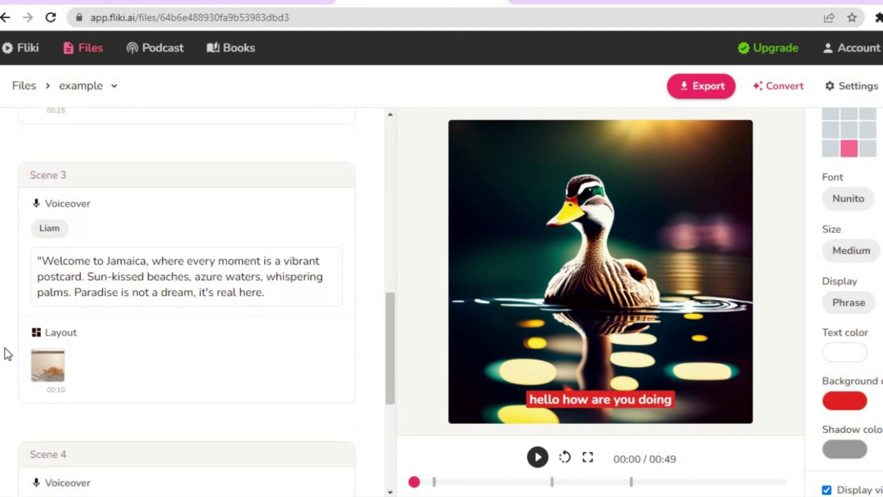
Step: Browse Scene 3's media libraries, then close the picker without changing the visual
{"action": "left_click", "coordinate": [49, 367]}
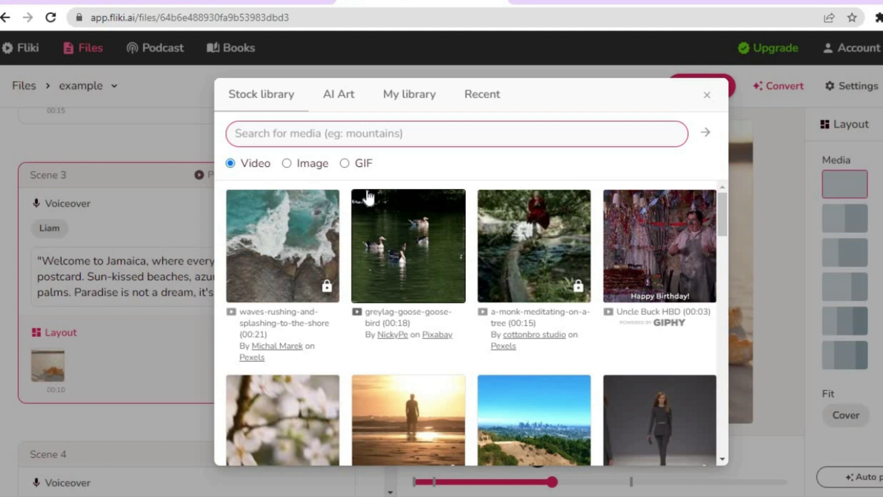
{"action": "left_click", "coordinate": [411, 97]}
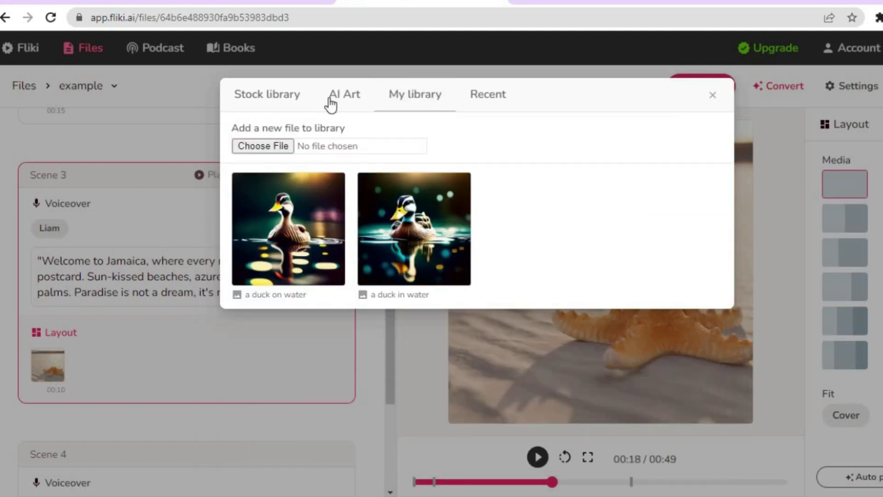
{"action": "left_click", "coordinate": [253, 104]}
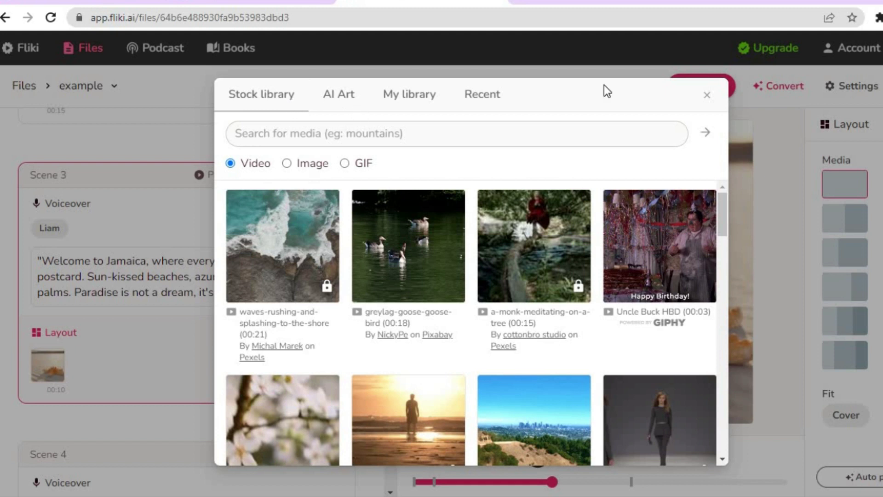
{"action": "left_click", "coordinate": [707, 95]}
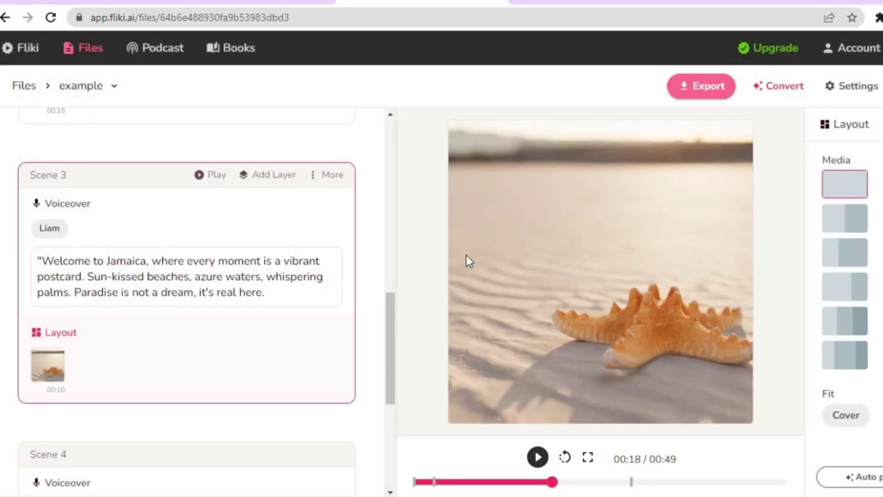
Step: Scroll the scene list down to Scene 7 and back up as conversion finishes
{"action": "left_click_drag", "start_coordinate": [387, 311], "coordinate": [380, 249]}
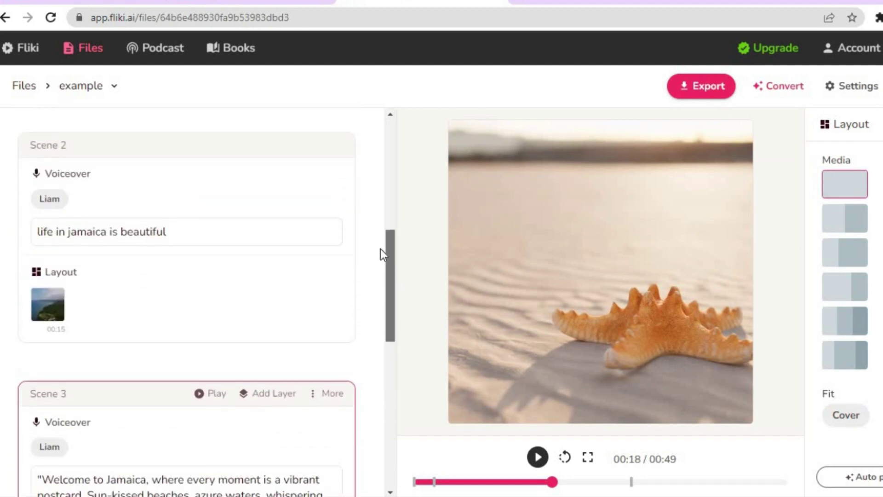
{"action": "scroll", "coordinate": [189, 217], "scroll_direction": "down", "scroll_amount": 15}
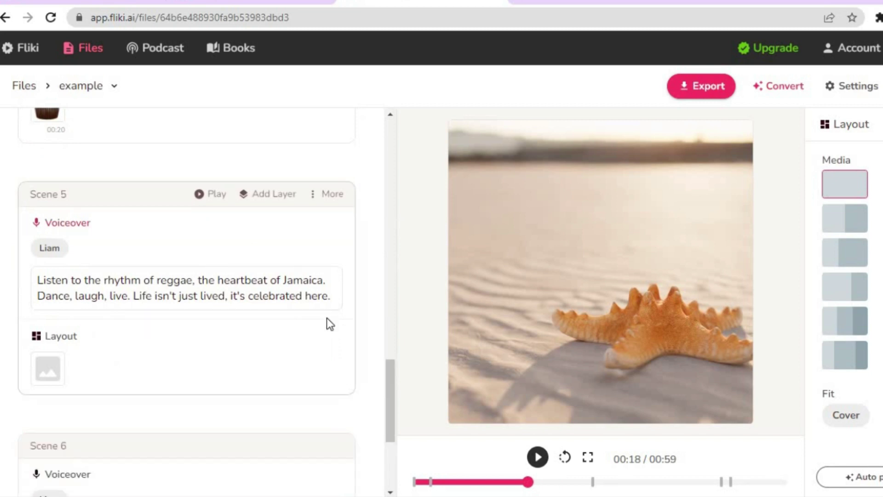
{"action": "left_click_drag", "start_coordinate": [392, 387], "coordinate": [388, 432]}
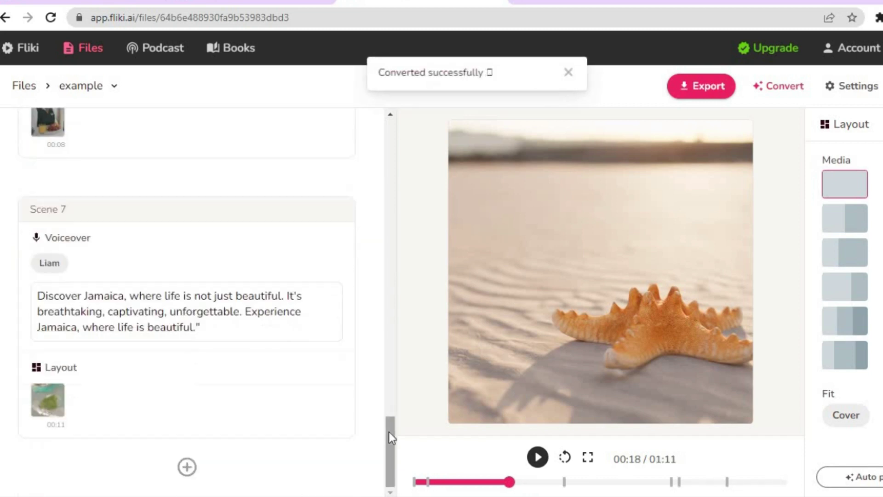
{"action": "left_click_drag", "start_coordinate": [388, 431], "coordinate": [396, 170]}
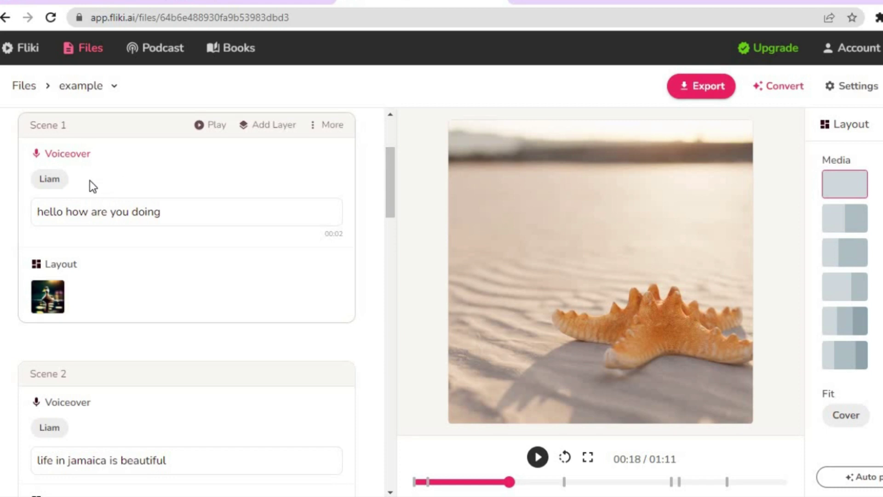
Step: Preview Scene 1's duck image and Scene 2's Jamaica coast clip
{"action": "left_click", "coordinate": [201, 126]}
{"action": "left_click", "coordinate": [201, 127]}
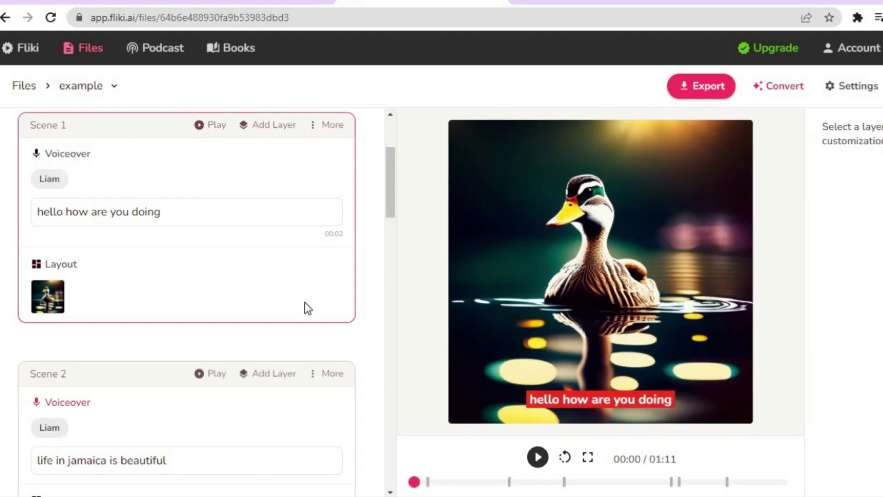
{"action": "left_click_drag", "start_coordinate": [390, 203], "coordinate": [387, 239]}
{"action": "mouse_move", "coordinate": [171, 203]}
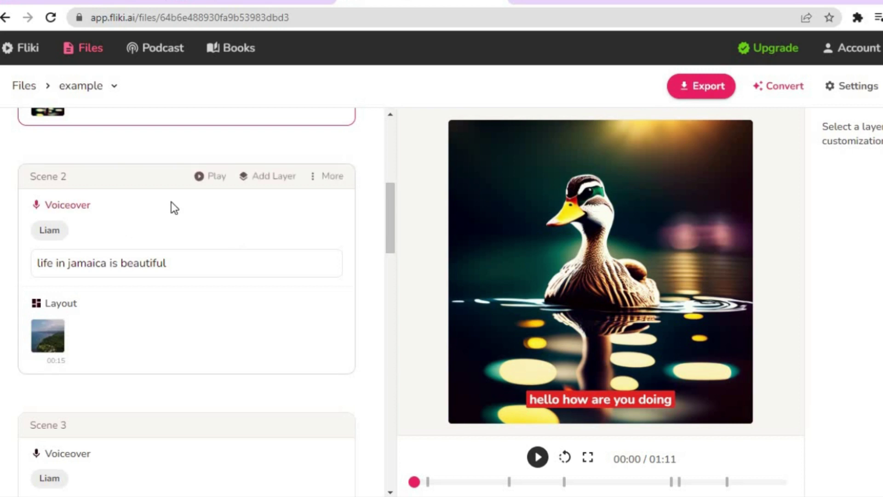
{"action": "left_click", "coordinate": [203, 181]}
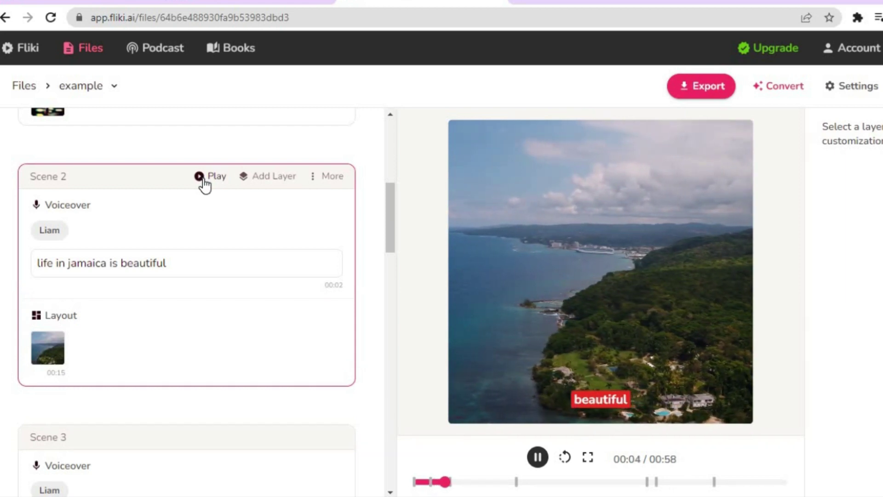
{"action": "left_click", "coordinate": [203, 180]}
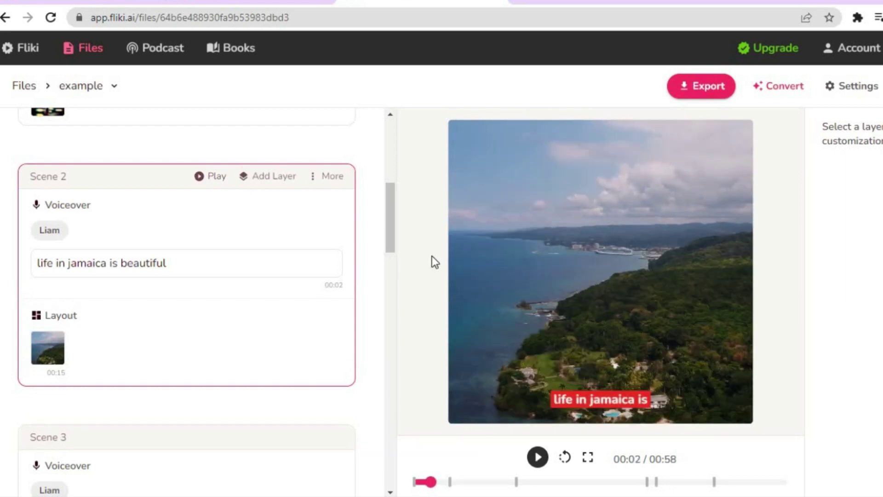
Step: Preview Scene 3's starfish beach shot with red captions, then pause it
{"action": "scroll", "coordinate": [395, 247], "scroll_direction": "down", "scroll_amount": 5}
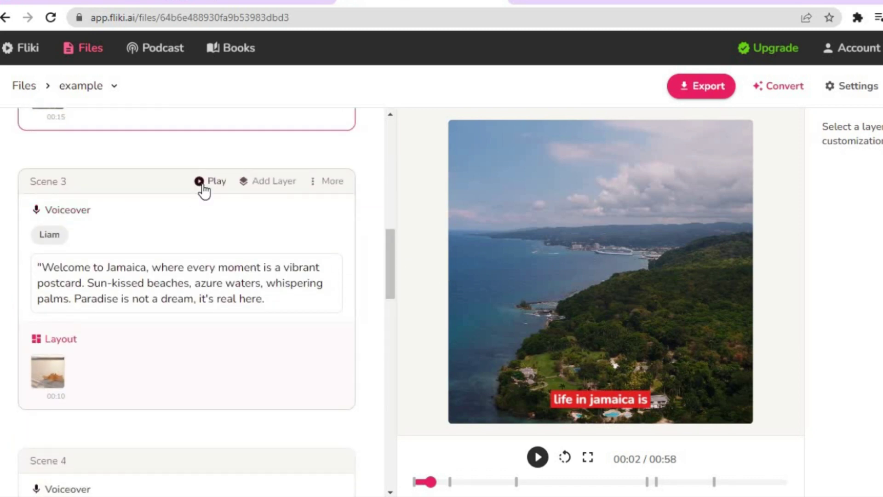
{"action": "left_click", "coordinate": [200, 181]}
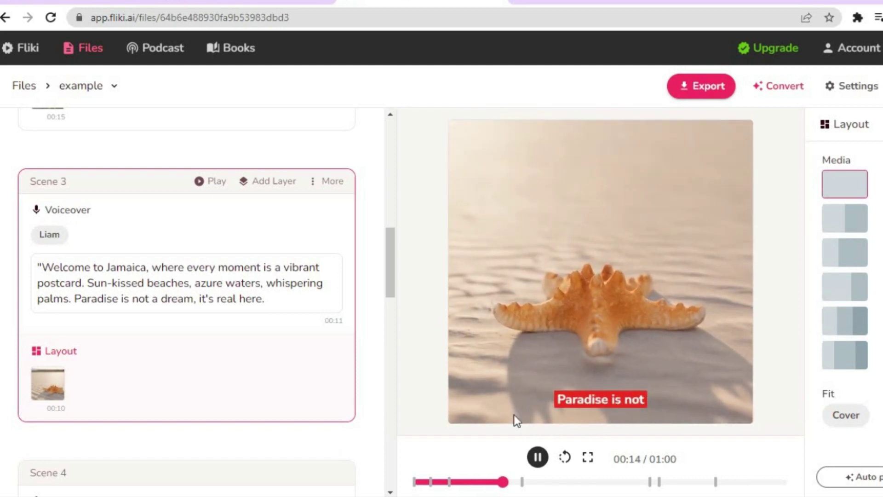
{"action": "left_click", "coordinate": [537, 457]}
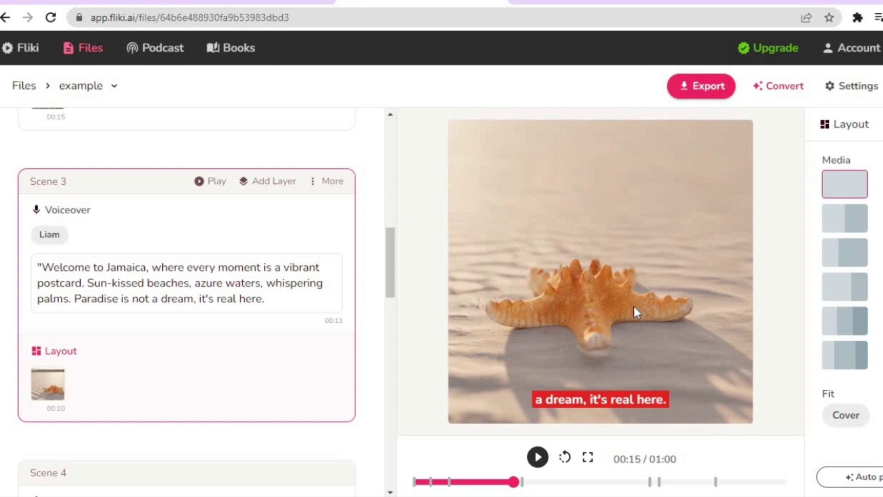
{"action": "left_click", "coordinate": [788, 85]}
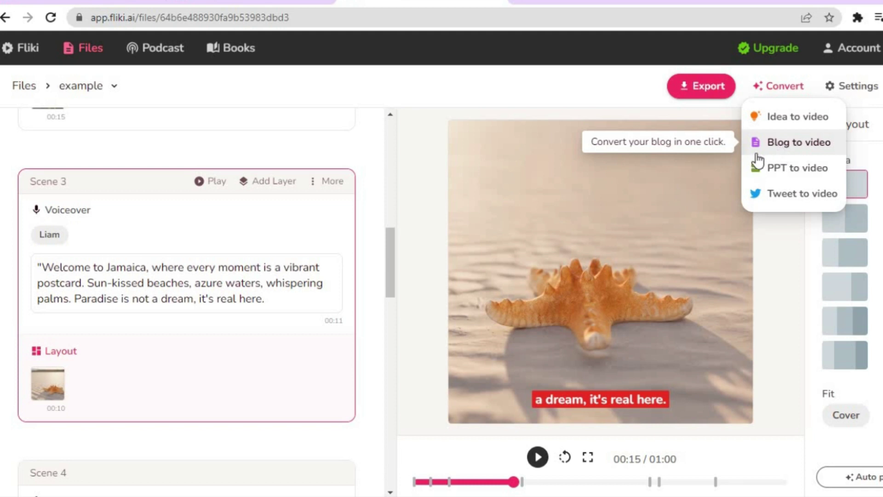
Step: Export the Jamaica video, allow browser notifications, and close the Export dialog once it shows 'Queued...'
{"action": "left_click", "coordinate": [798, 242]}
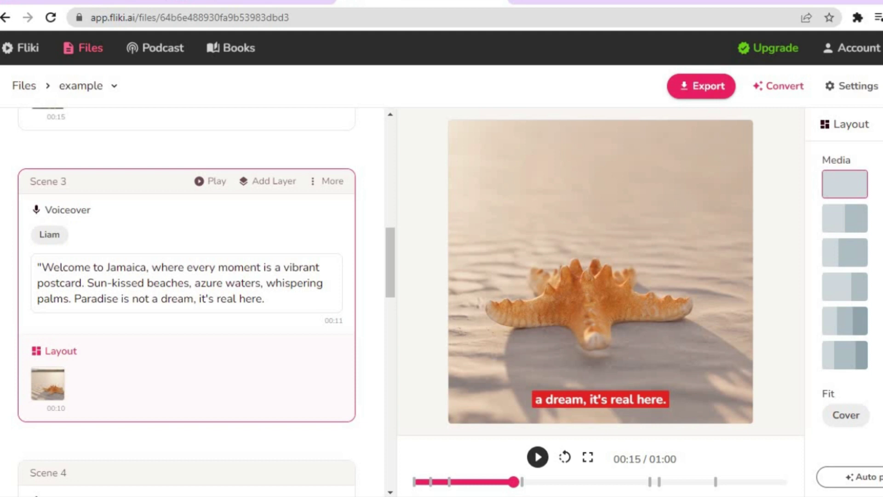
{"action": "left_click", "coordinate": [853, 86]}
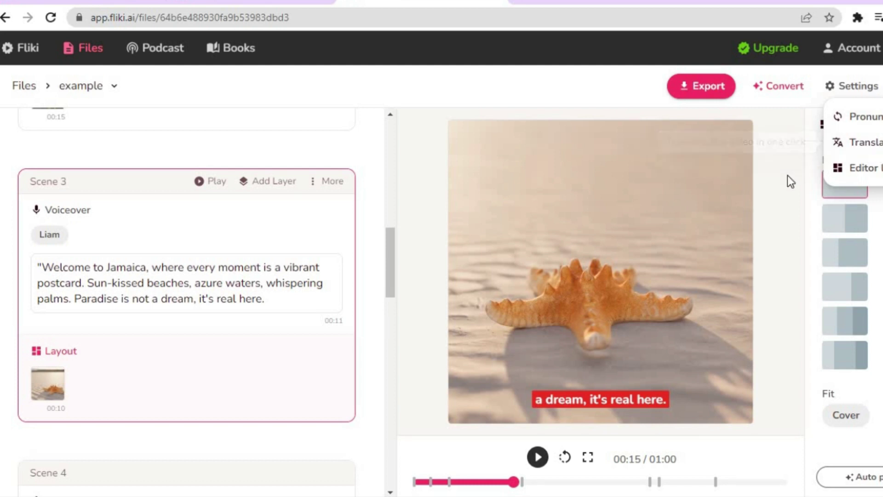
{"action": "left_click", "coordinate": [714, 92]}
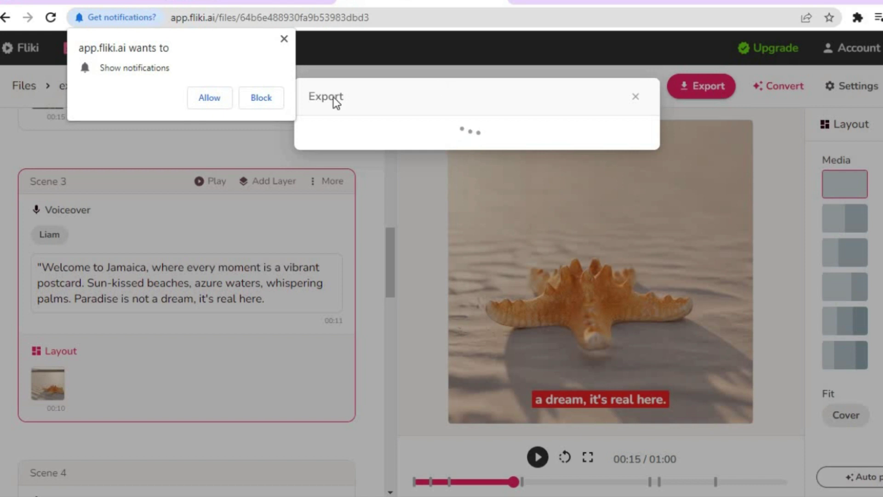
{"action": "left_click", "coordinate": [209, 97]}
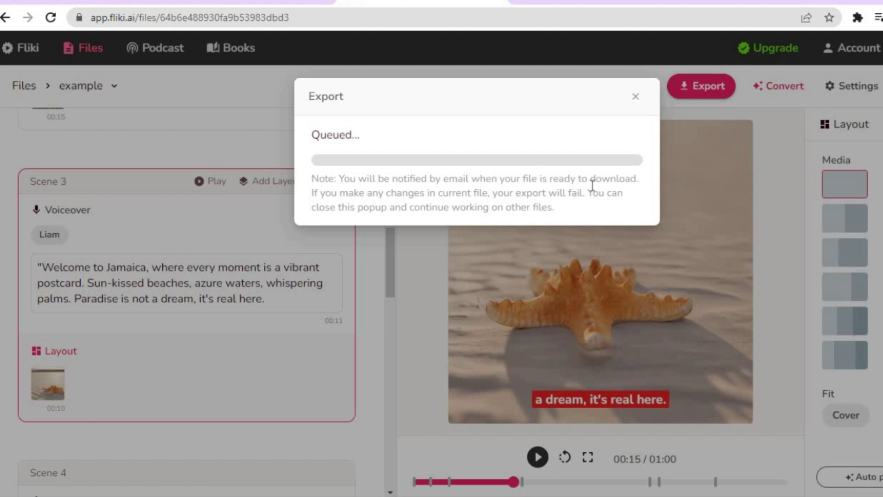
{"action": "left_click", "coordinate": [636, 97]}
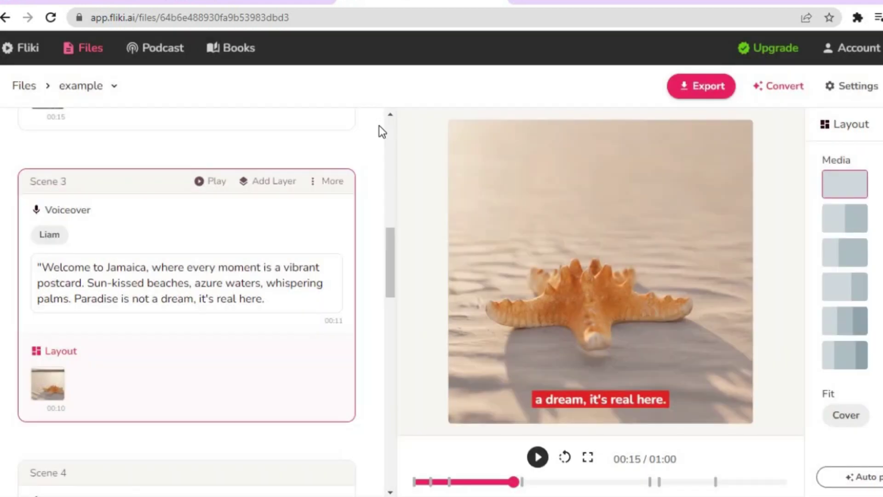
Step: Browse the new-book form's name, author and description fields, then view Podcast and return to Files
{"action": "left_click", "coordinate": [228, 57]}
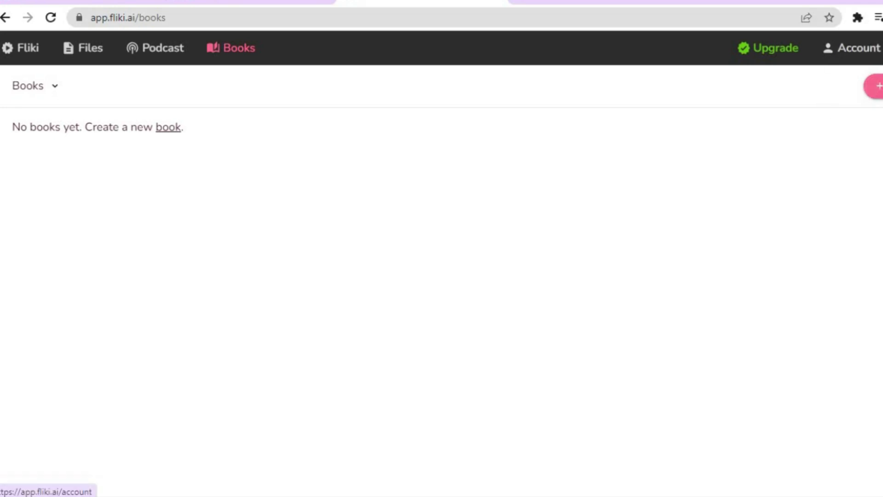
{"action": "left_click", "coordinate": [875, 86]}
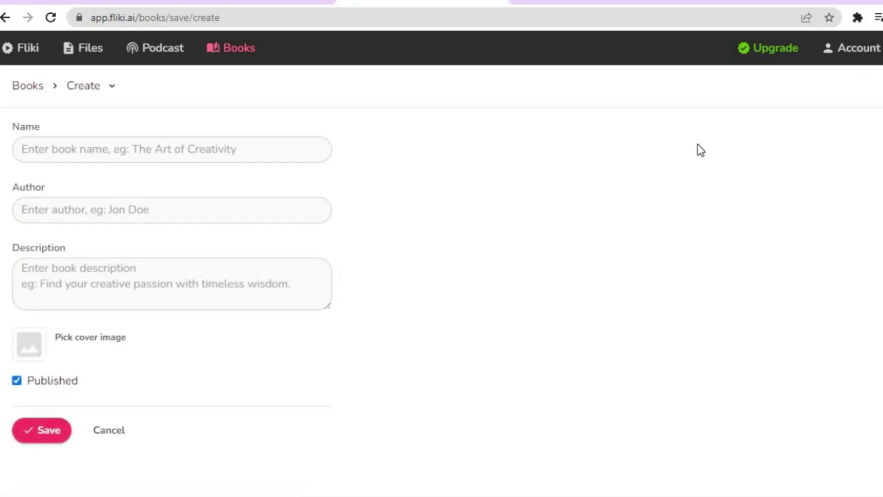
{"action": "left_click", "coordinate": [188, 147]}
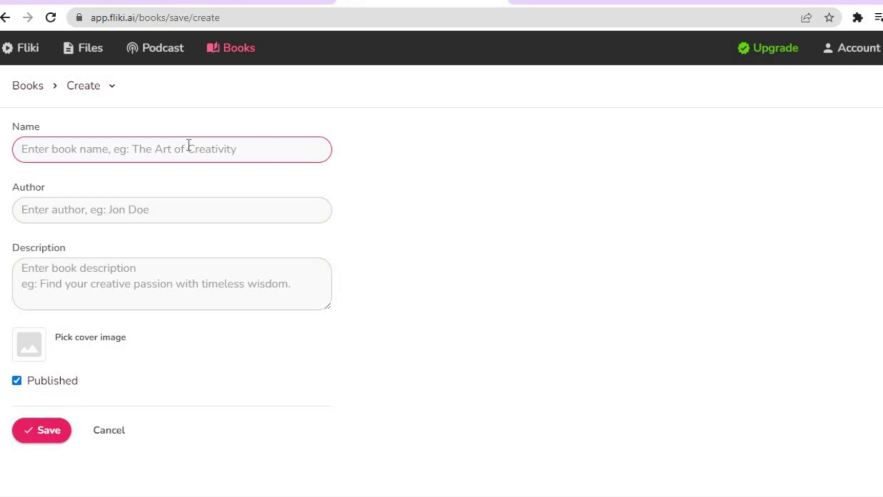
{"action": "left_click", "coordinate": [187, 209]}
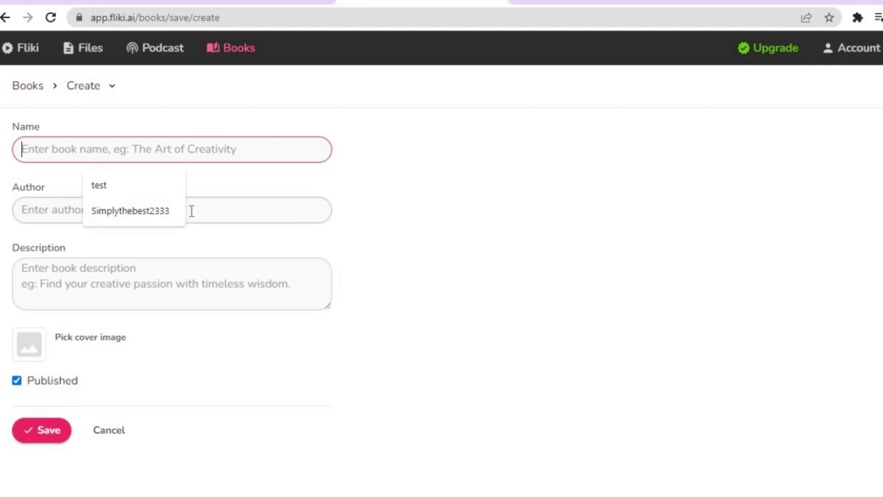
{"action": "left_click", "coordinate": [197, 271]}
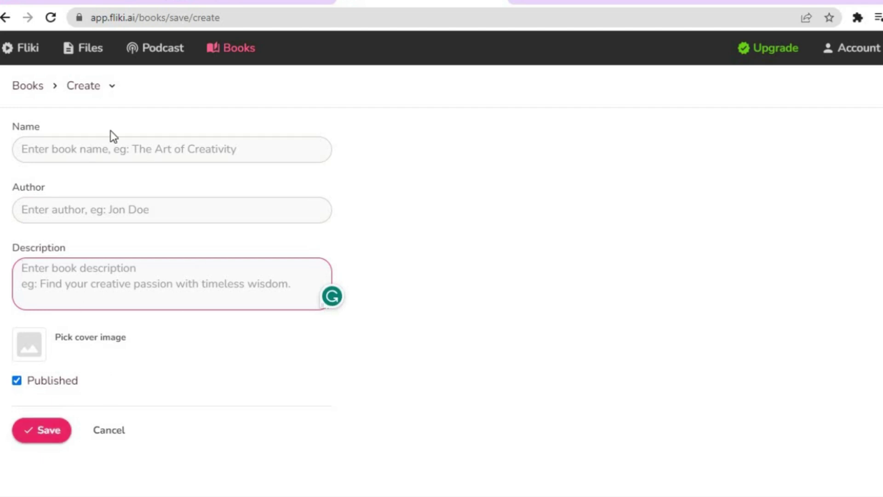
{"action": "left_click", "coordinate": [157, 48]}
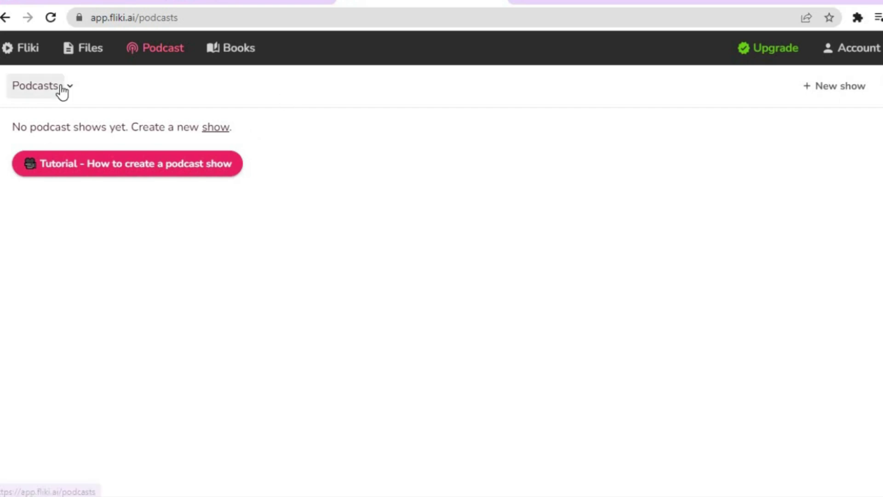
{"action": "left_click", "coordinate": [21, 48]}
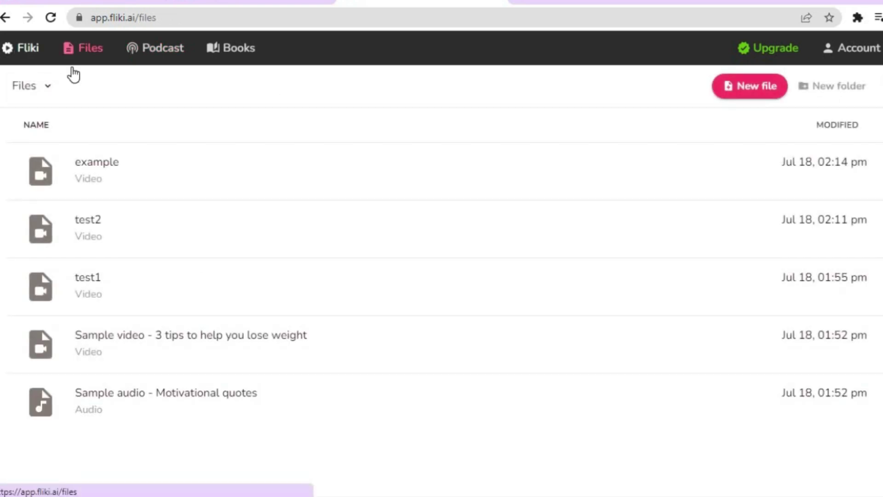